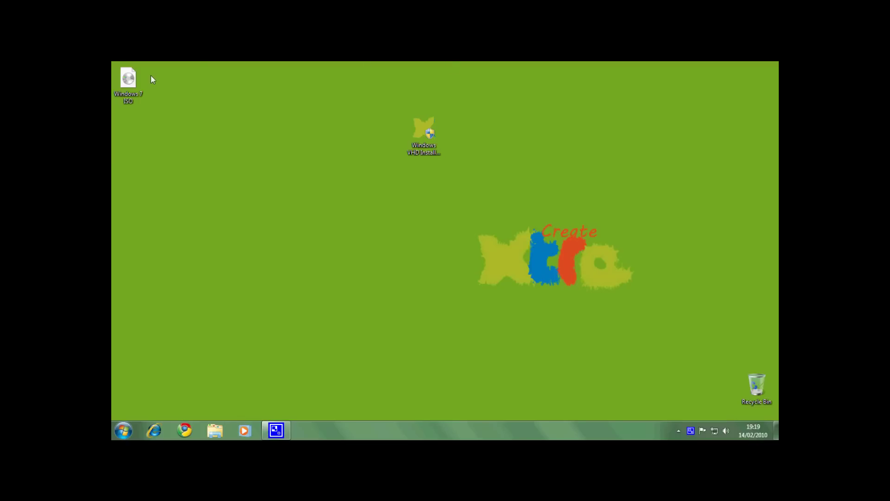
Step: Drag the Windows 7 ISO icon from the top-left corner to the centre of the desktop
left_click_drag(129, 90, 468, 160)
Step: Rename the Windows 7 ISO beside the VHD Installer icon to 'Windows'
left_click(422, 142)
left_click(464, 148)
left_click(469, 150)
type("Windows")
key("Return")
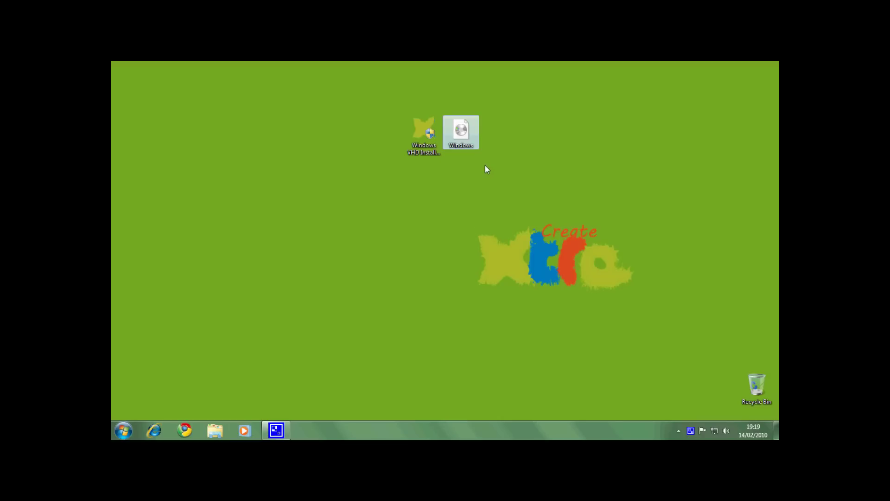
left_click(472, 168)
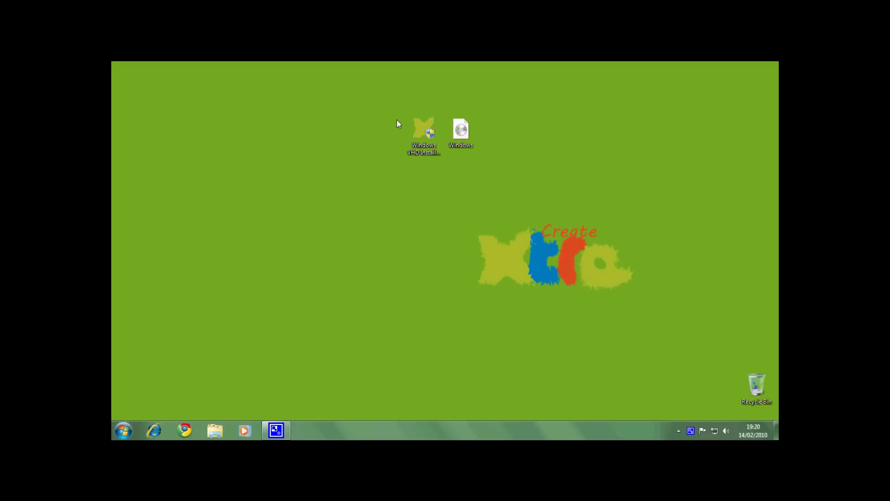
Step: Run the VHD Installer as administrator and move its console window up and right
right_click(414, 132)
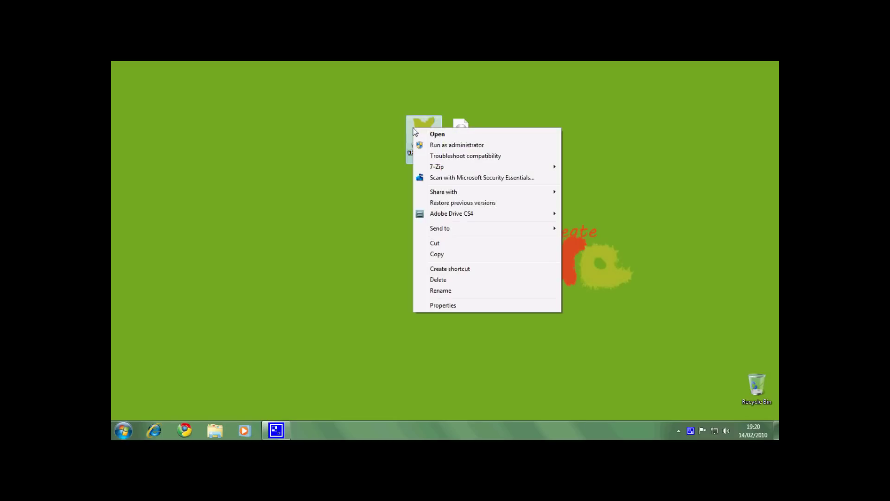
left_click(457, 145)
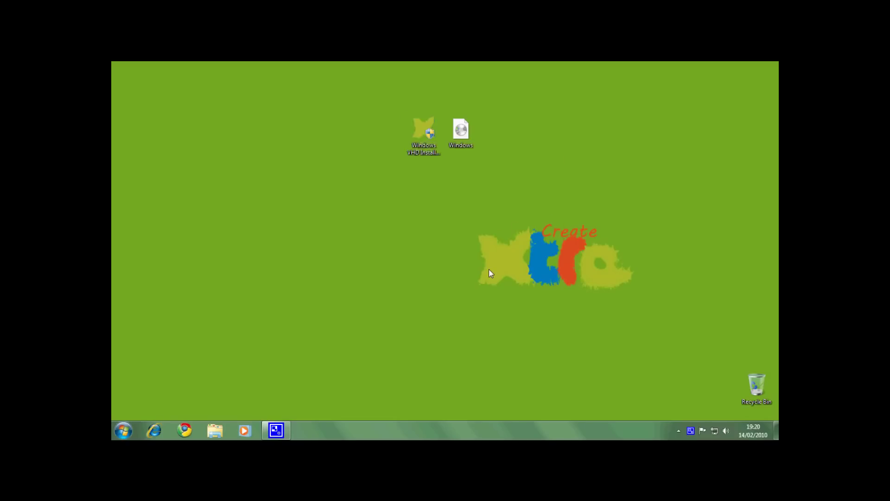
left_click_drag(323, 145, 440, 109)
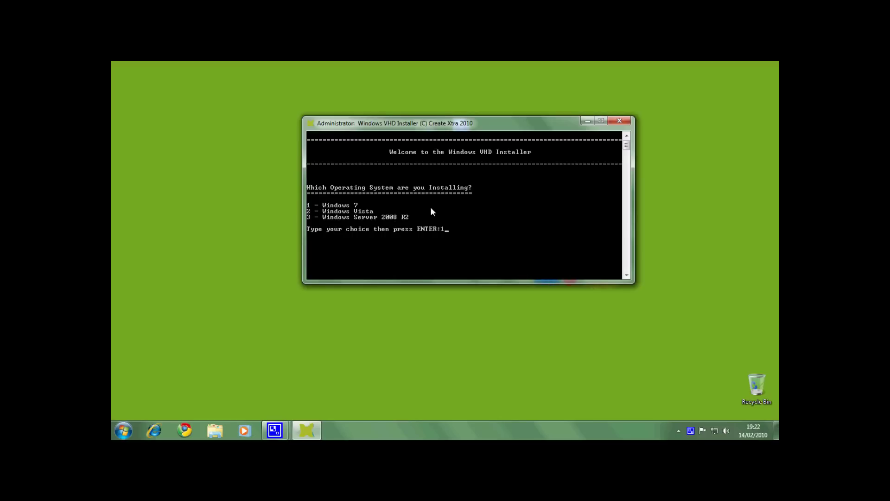
Step: Confirm Windows 7, then choose the 32 Bit architecture and the Ultimate edition
key("Return")
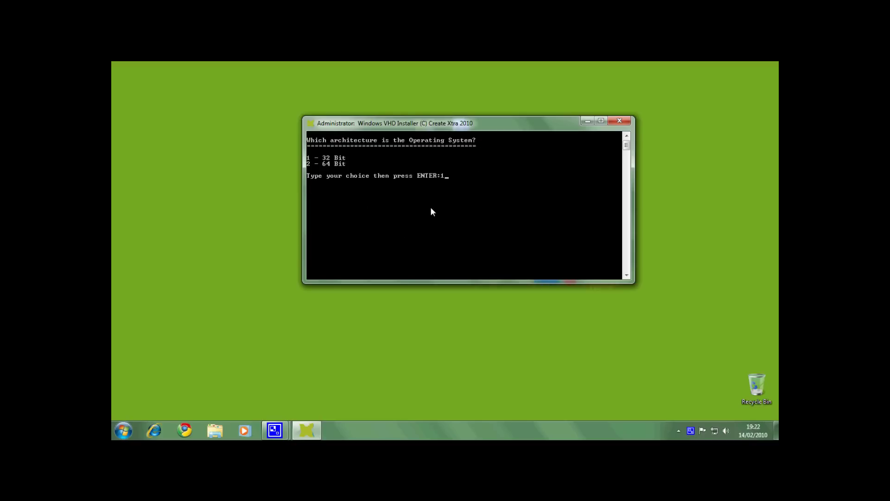
type("1")
key("Return")
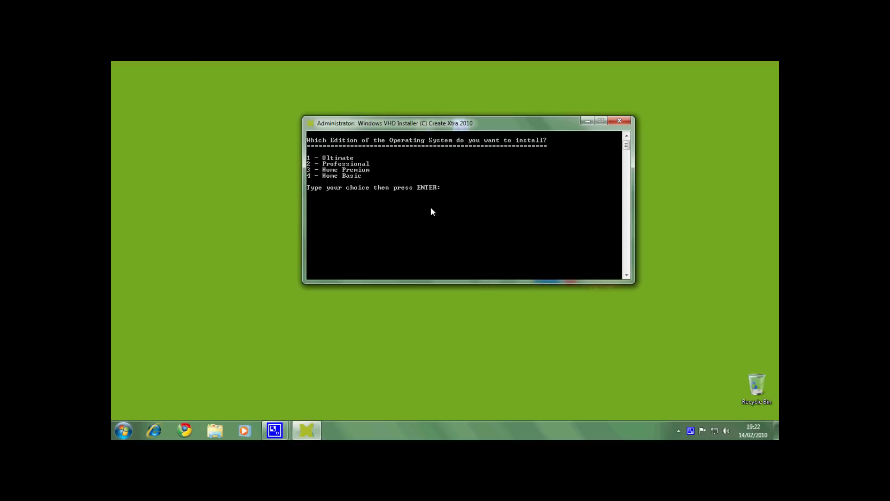
type("1")
key("Return")
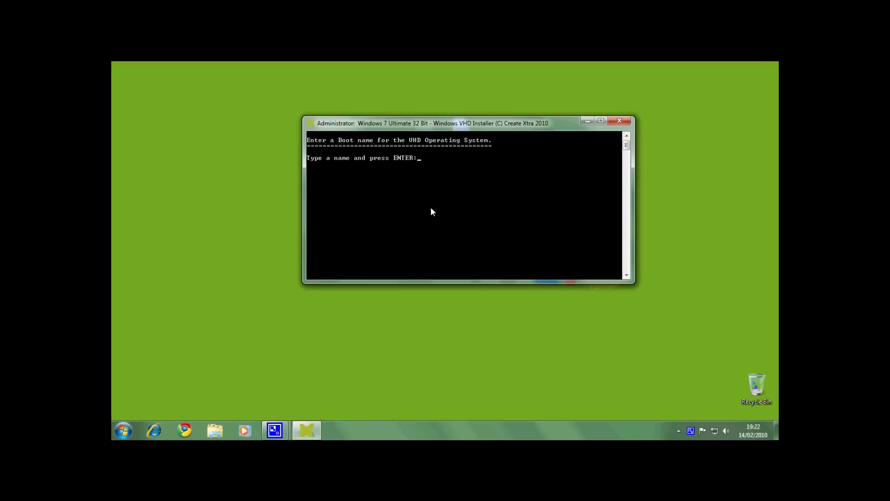
Step: Enter 'Windows 7 x86' as the boot entry name
type("Windows 7 x86")
key("Return")
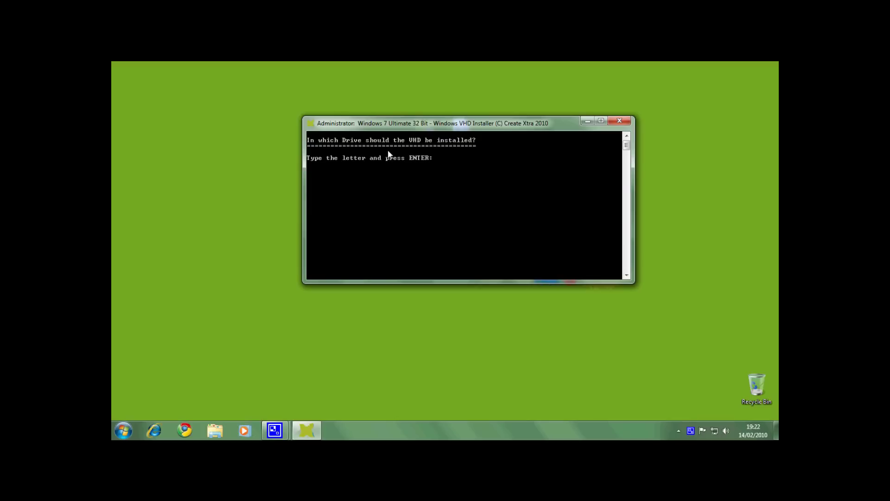
key("super")
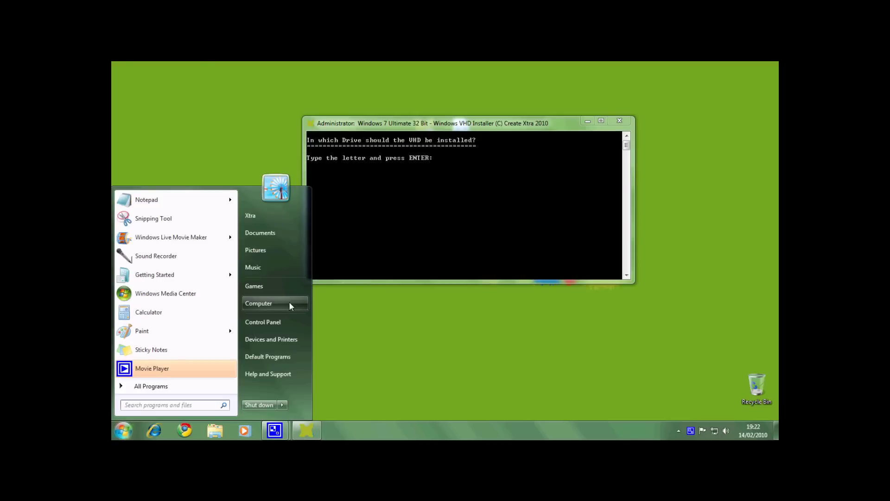
Step: Check the available drives in Computer and choose drive D for the VHD
left_click(289, 301)
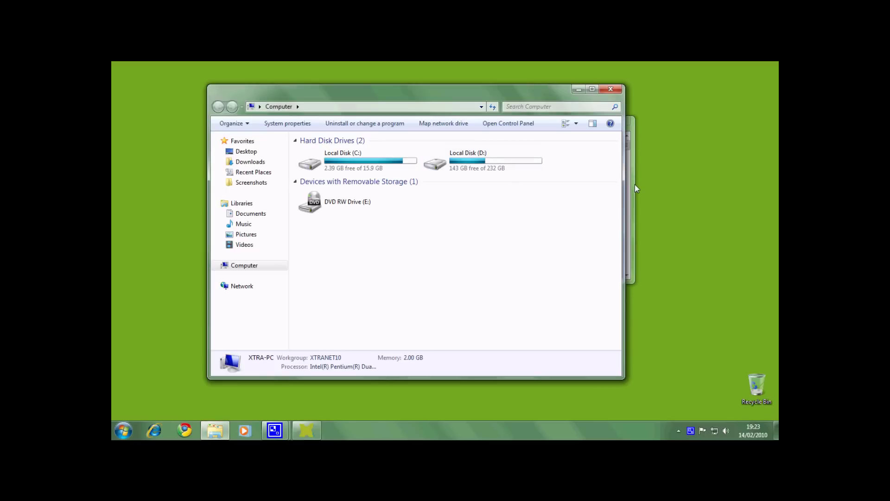
left_click(632, 184)
type("D")
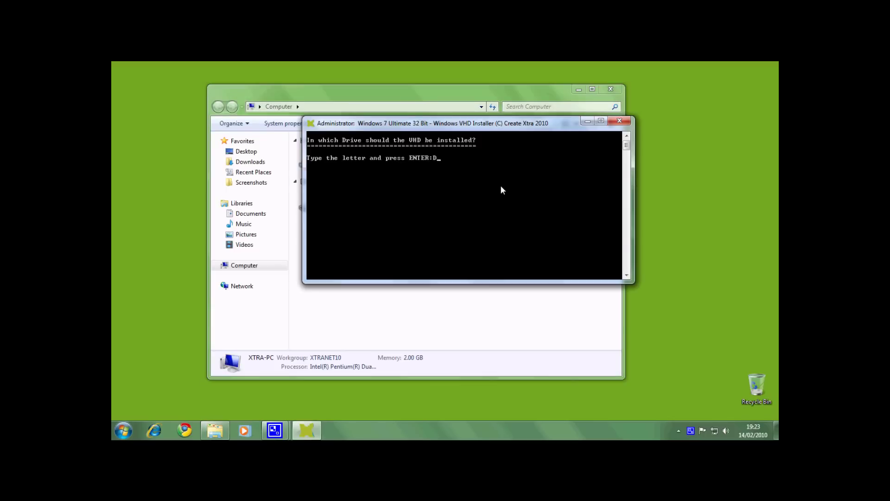
key("Return")
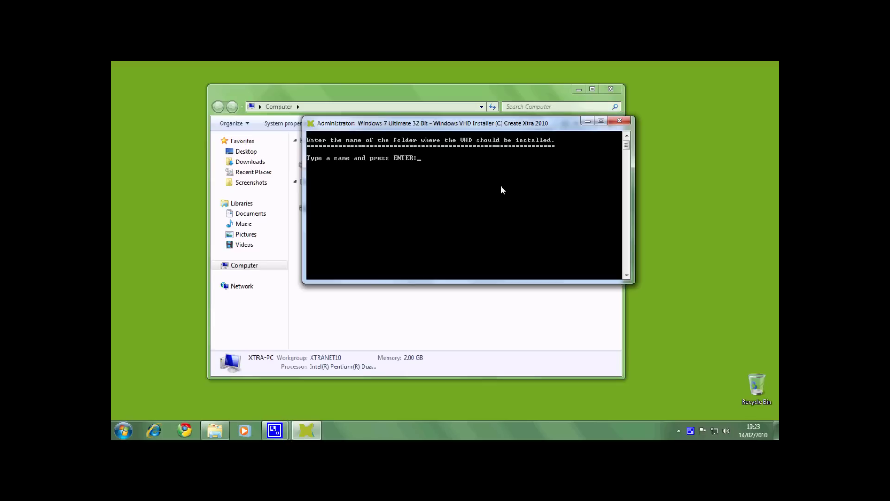
Step: Give the VHD a folder name, the file name win7x86 and a size of 16384 MB
type("win")
type(" 7")
key("Return")
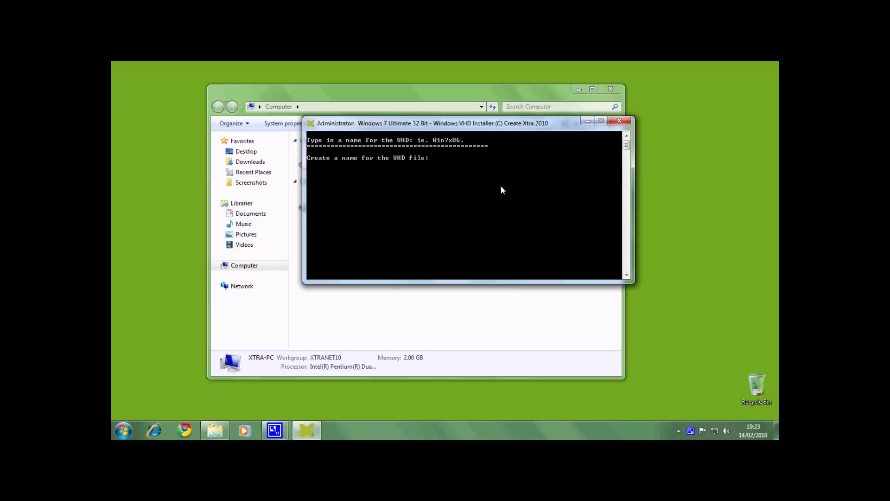
type("win7x86")
key("Return")
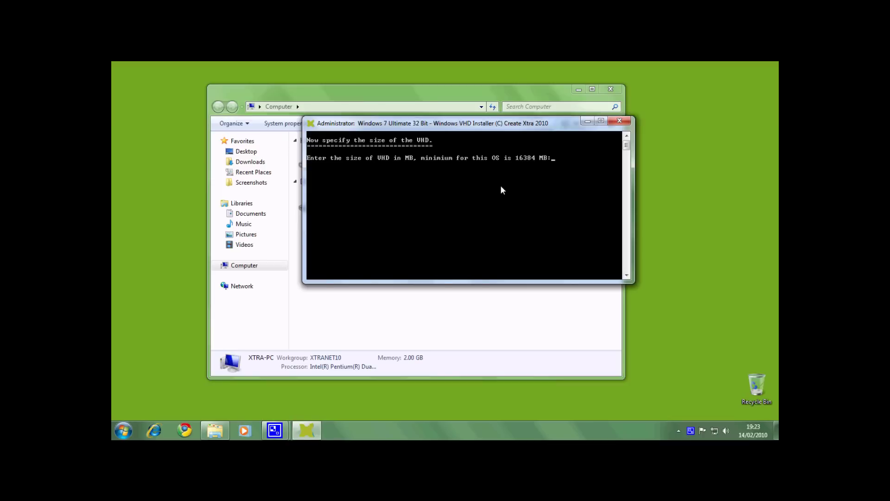
type("16384")
key("Return")
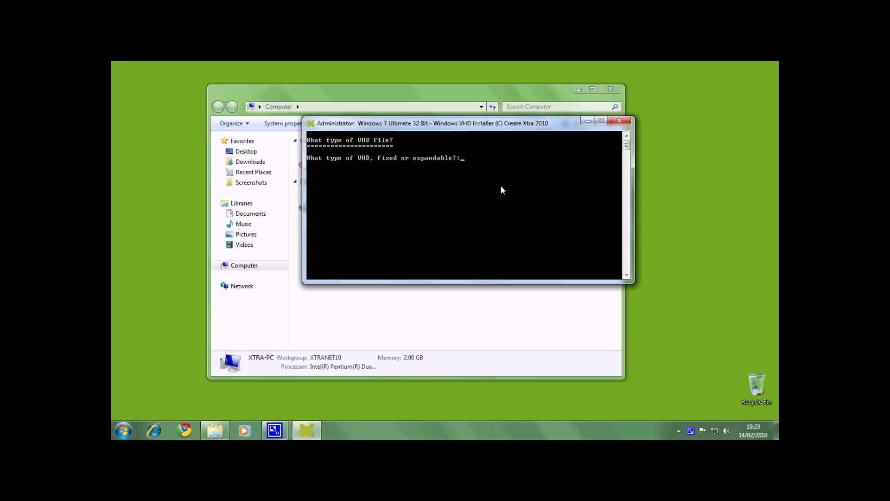
left_click(509, 315)
Step: Choose an expandable VHD and select Disk 6 as the new virtual disk
left_click(632, 230)
type("expandable")
key("Return")
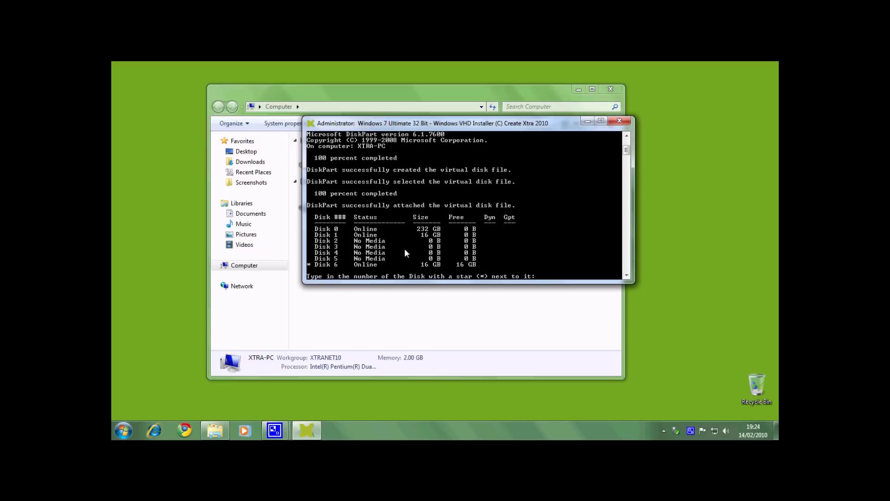
key("Return")
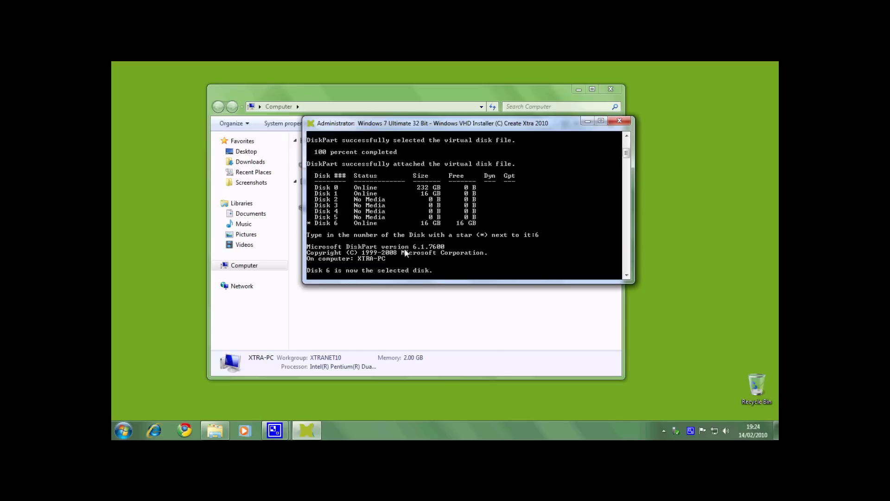
Step: Arrange the Computer window and installer console while the partition is formatted as W:
left_click(464, 314)
mouse_move(306, 430)
left_click(320, 366)
left_click_drag(444, 128, 573, 97)
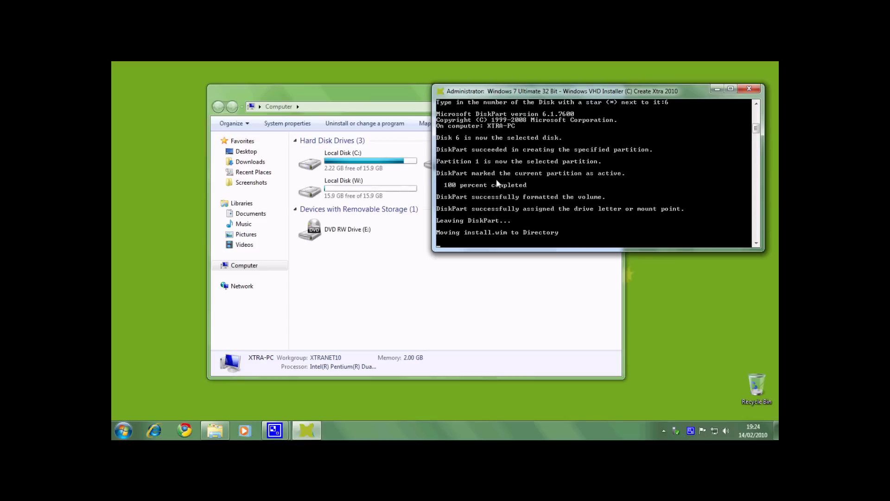
left_click(383, 188)
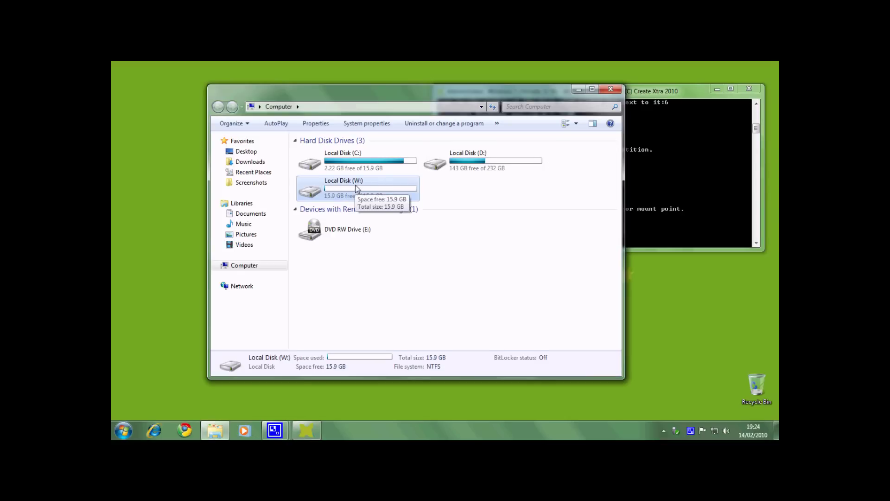
Step: Open Local Disk (D:) and its win vhd folder to check install.wim and win7x86.vhd
double_click(486, 176)
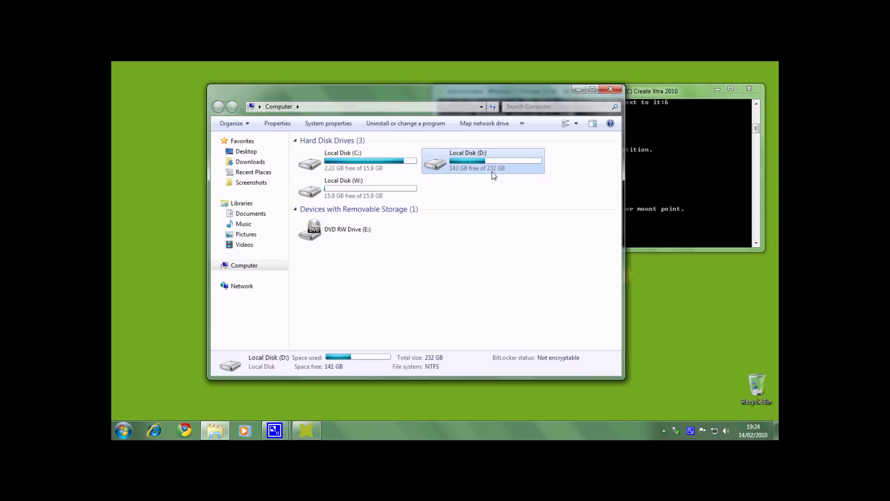
double_click(326, 194)
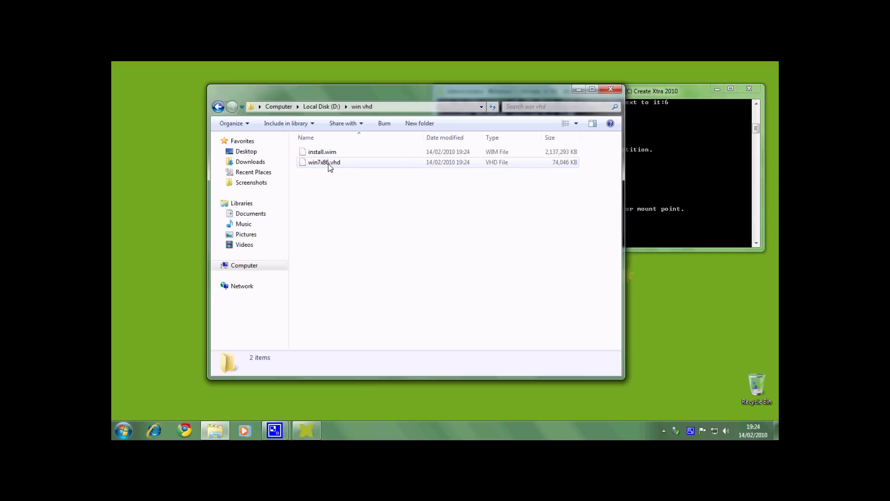
left_click(651, 186)
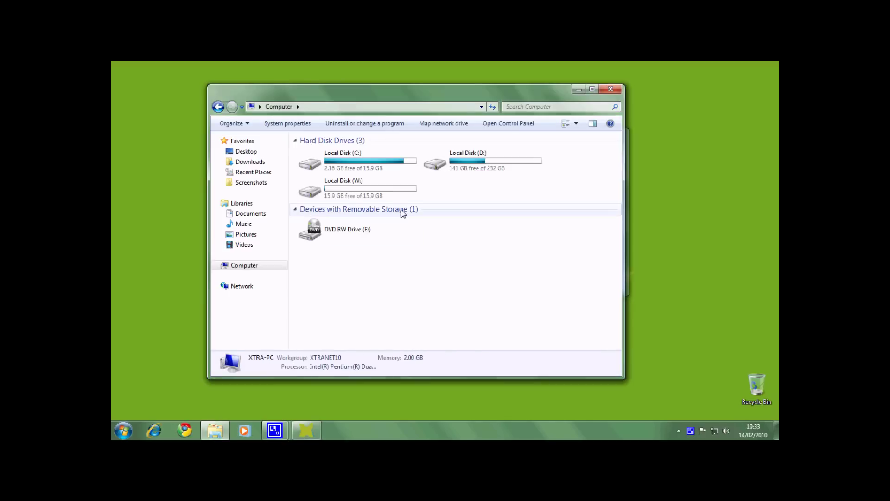
Step: Refresh the drives' free space, look into Local Disk (W:), and continue the installer
left_click(496, 107)
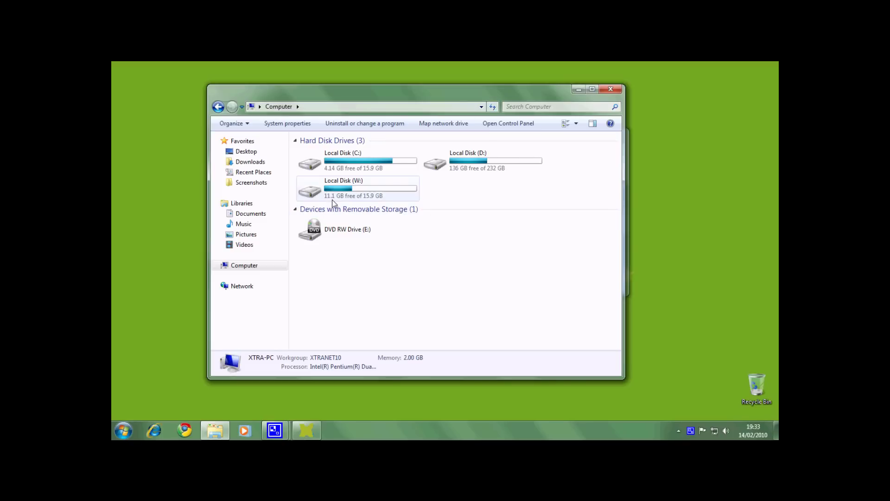
double_click(344, 200)
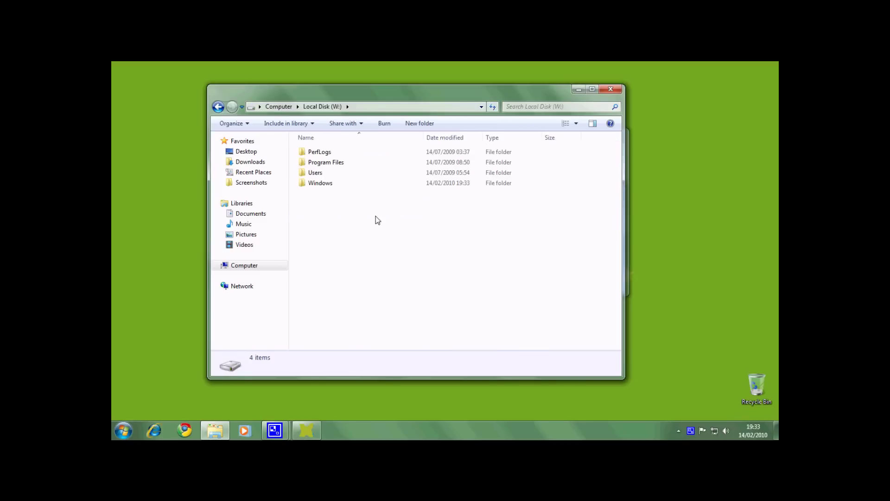
key("BackSpace")
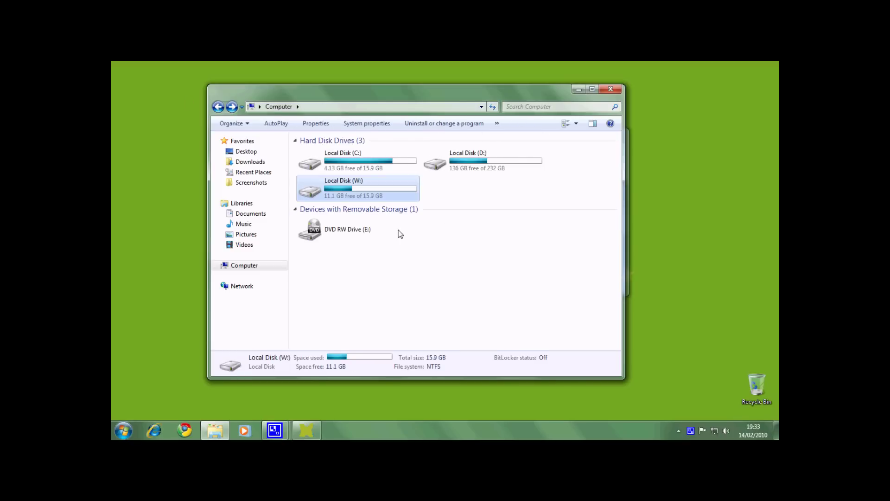
left_click(306, 431)
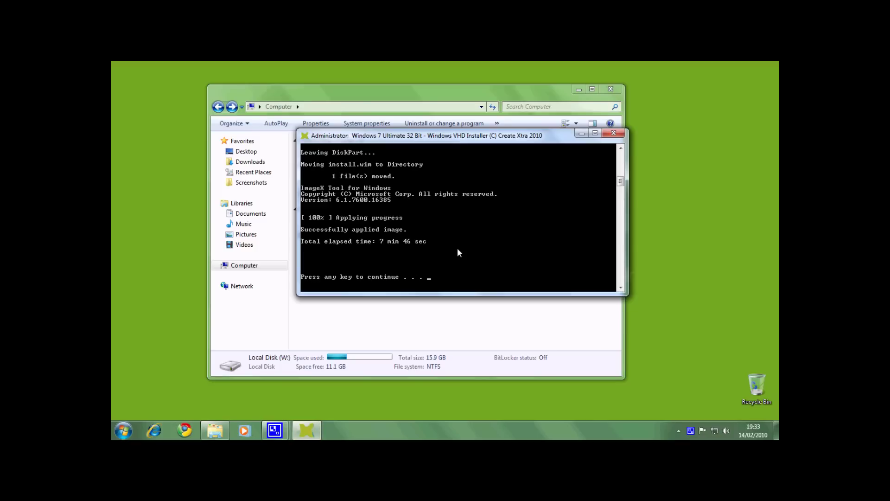
key("Return")
Step: Browse drive W down to Windows\Setup\State, then let the installer resume
double_click(366, 181)
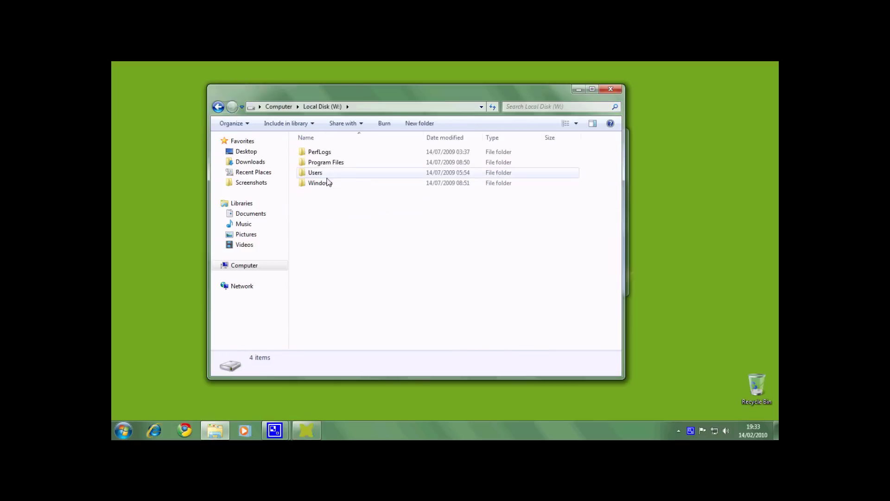
double_click(323, 183)
scroll(358, 310, "down", 1)
scroll(357, 313, "down", 10)
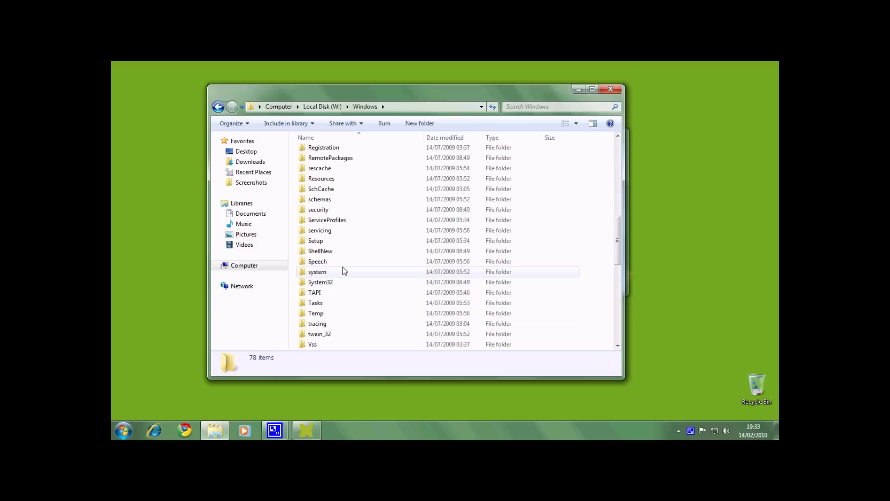
double_click(336, 239)
double_click(324, 153)
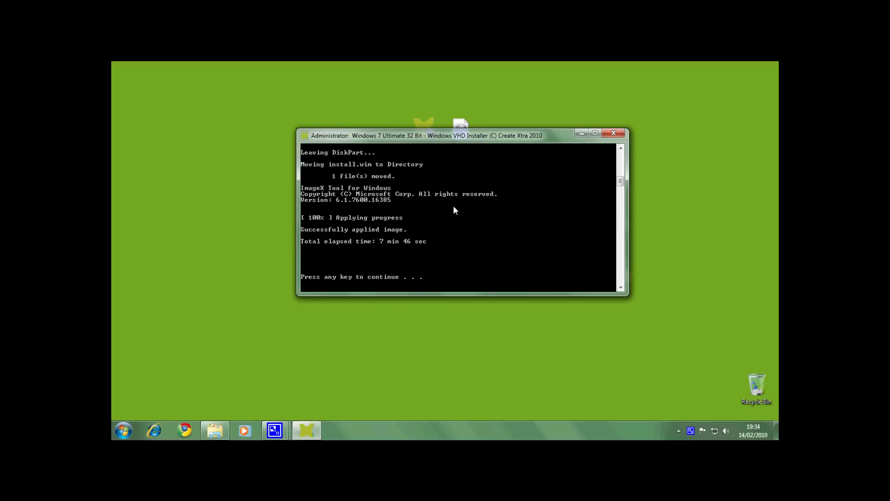
key("Return")
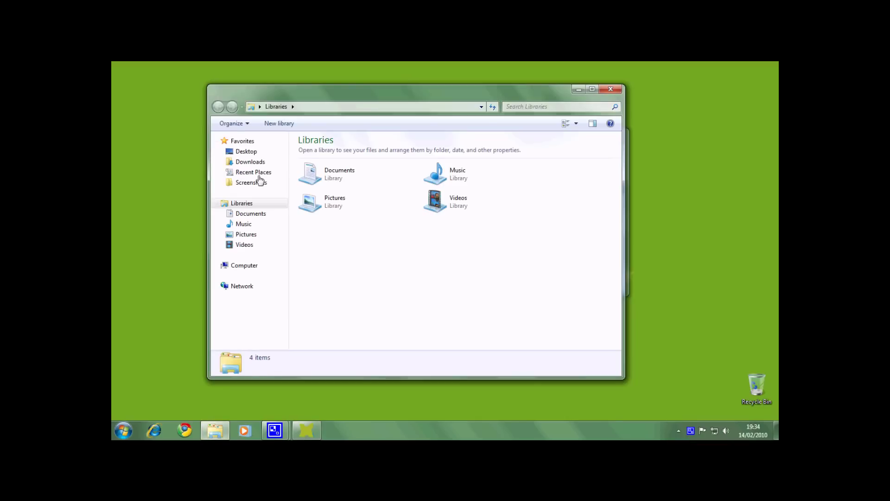
Step: Show Computer's drives in Explorer while the VHD detaches and the boot entry is copied
left_click(241, 266)
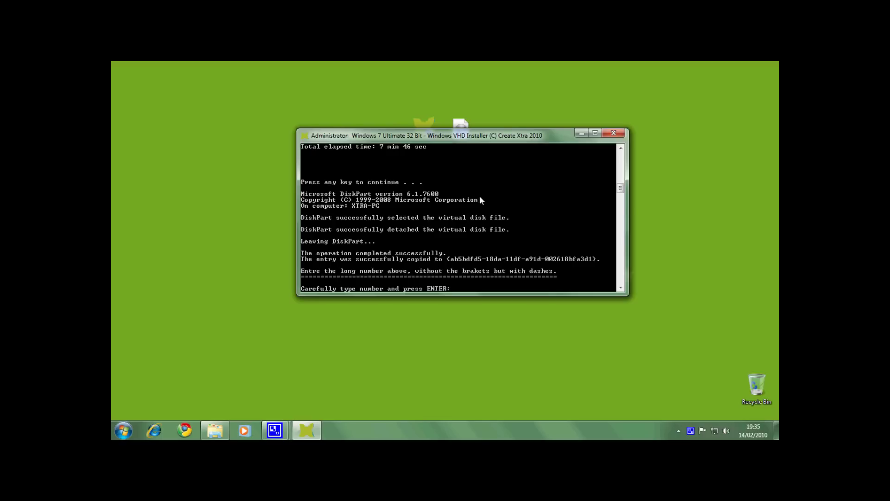
Step: Enter the new boot entry's identifier with dashes, correcting a typo, and submit it
type("ab5bd")
type("d5")
key("BackSpace")
key("BackSpace")
key("BackSpace")
type("dfd5-18da-11df-a91d-0026")
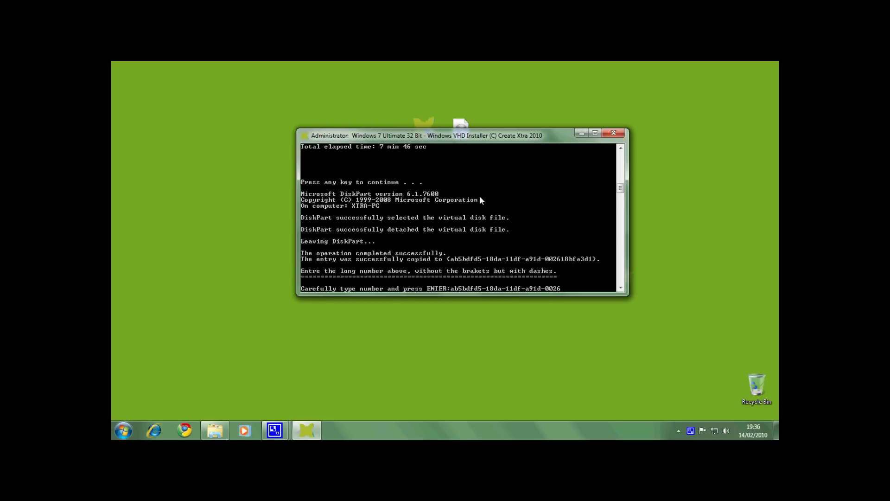
type("18bfa3d1")
key("Return")
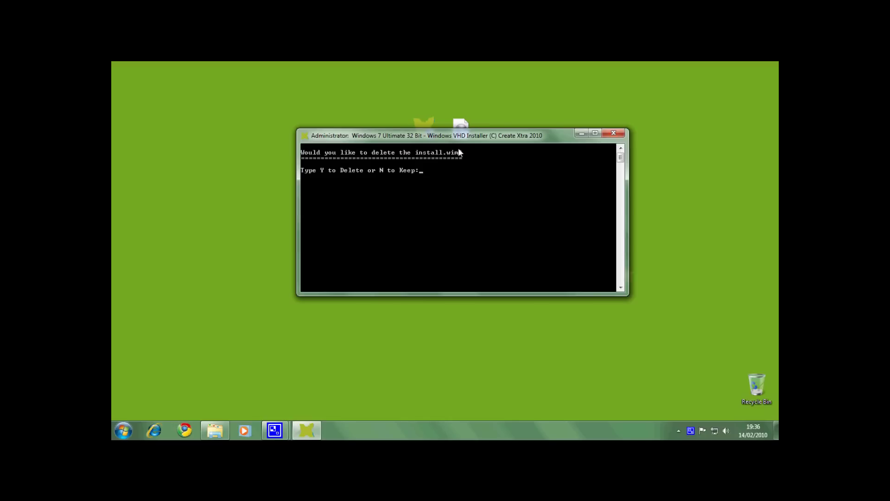
Step: Answer Y to delete the leftover install.wim, then dismiss the Windows 7 Ultimate 32 Bit completion message
left_click_drag(457, 137, 457, 156)
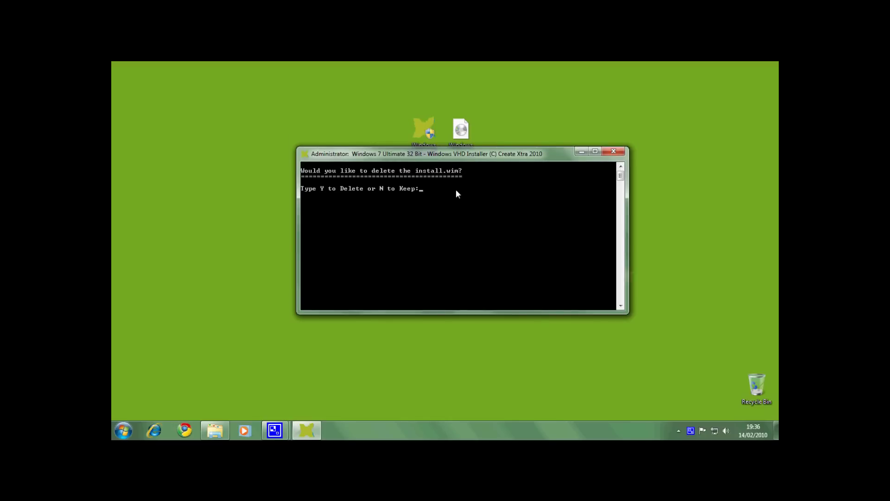
type("y")
key("Return")
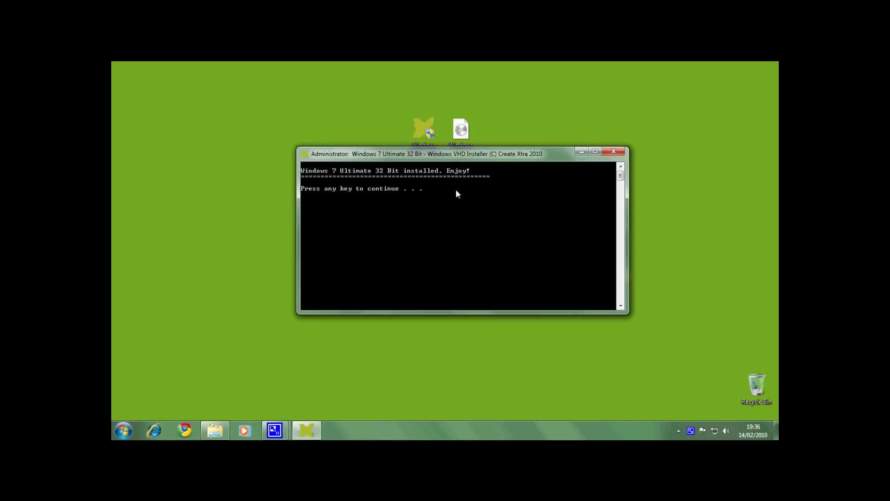
key("Return")
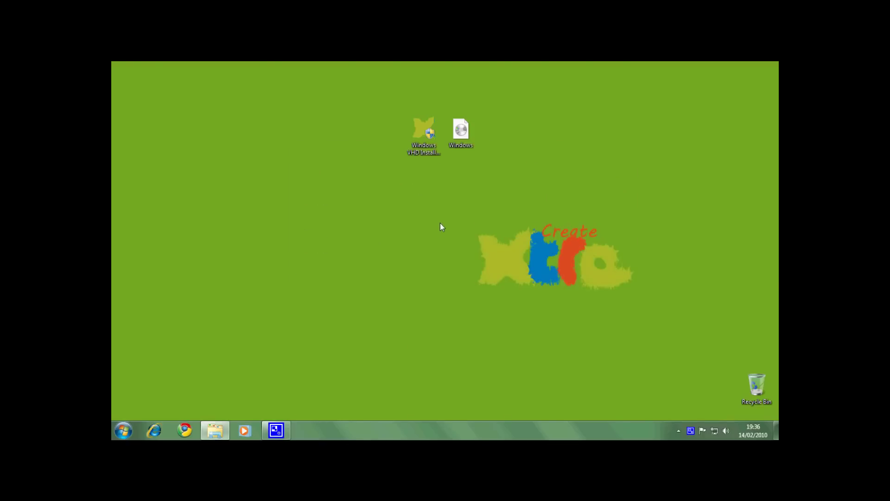